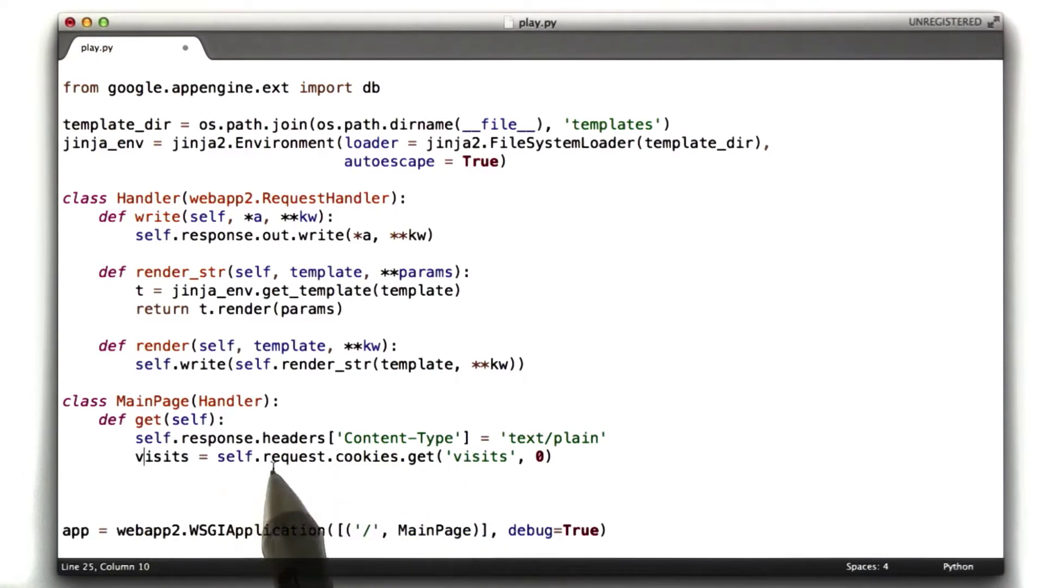
Add visits = self.request.cookies.get('visits', 0) after the Content-Type header line.
drag(262, 457, 327, 457)
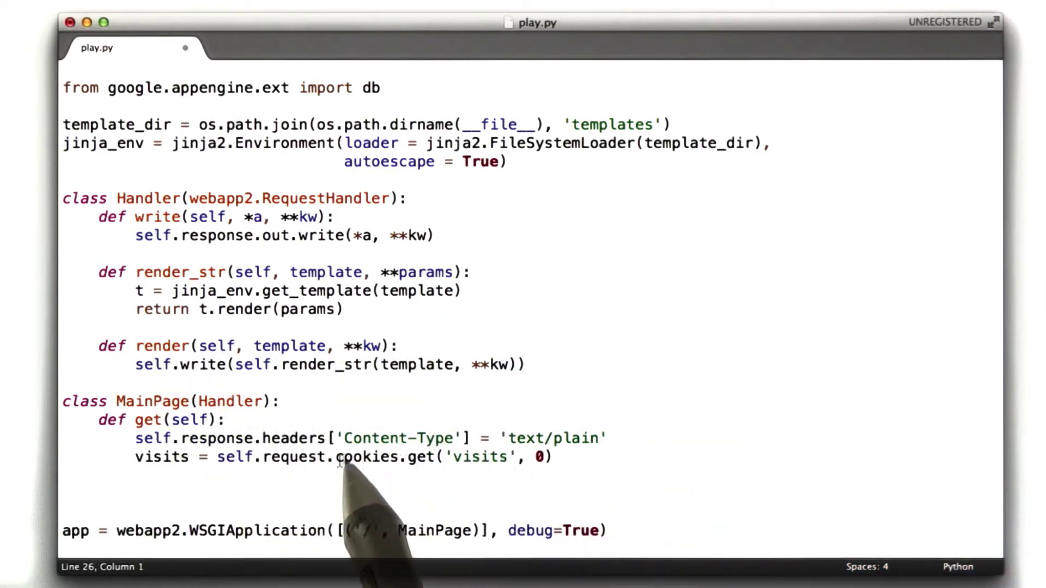
drag(335, 458, 399, 459)
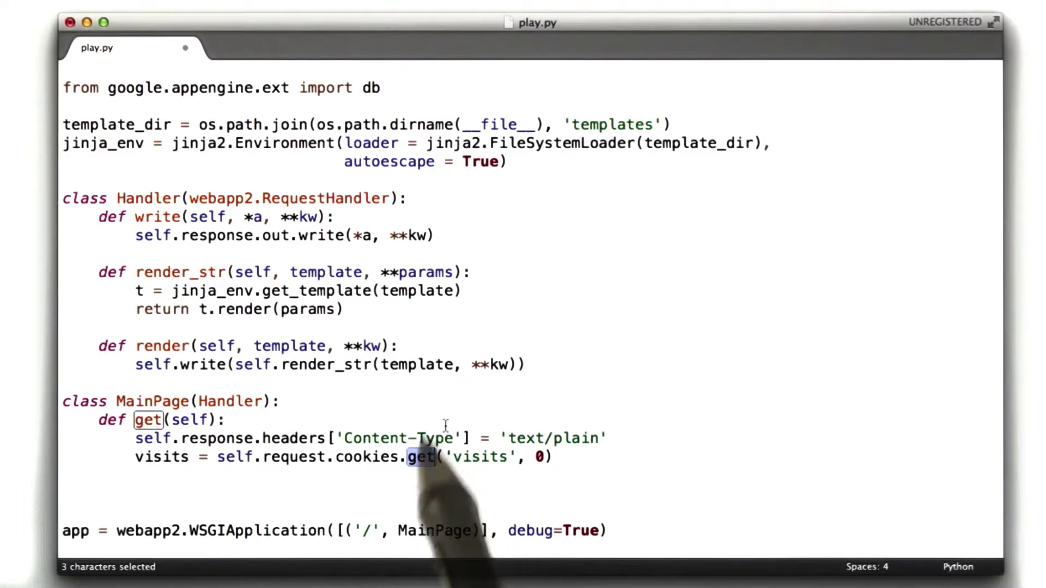
click(561, 456)
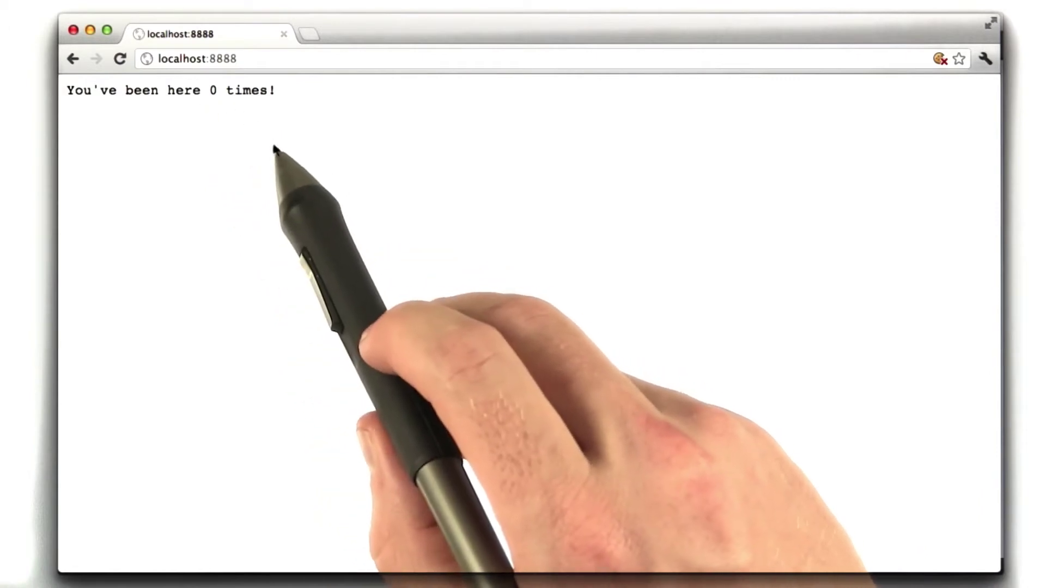
key(ctrl+r)
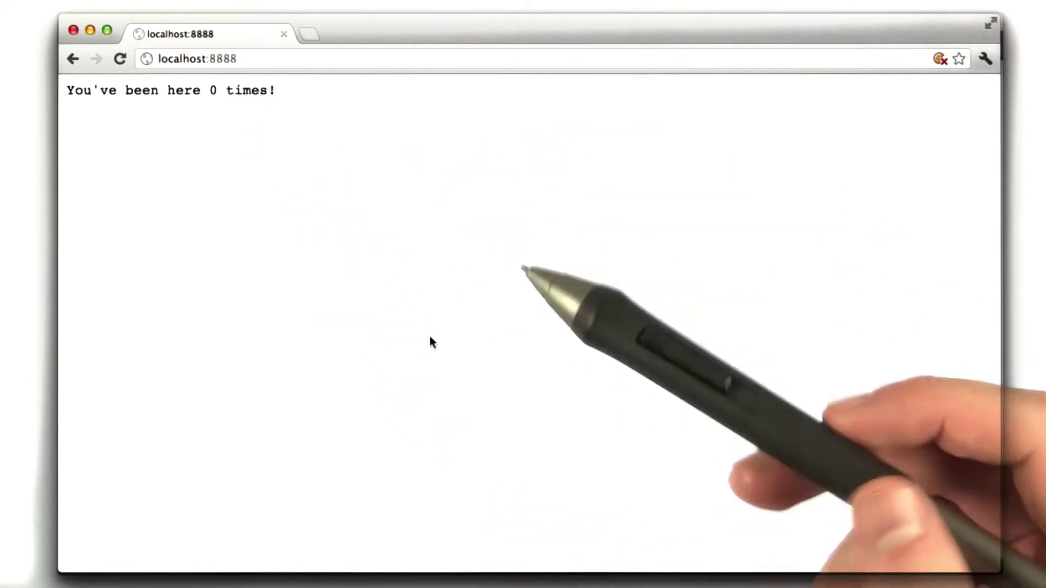
double_click(213, 91)
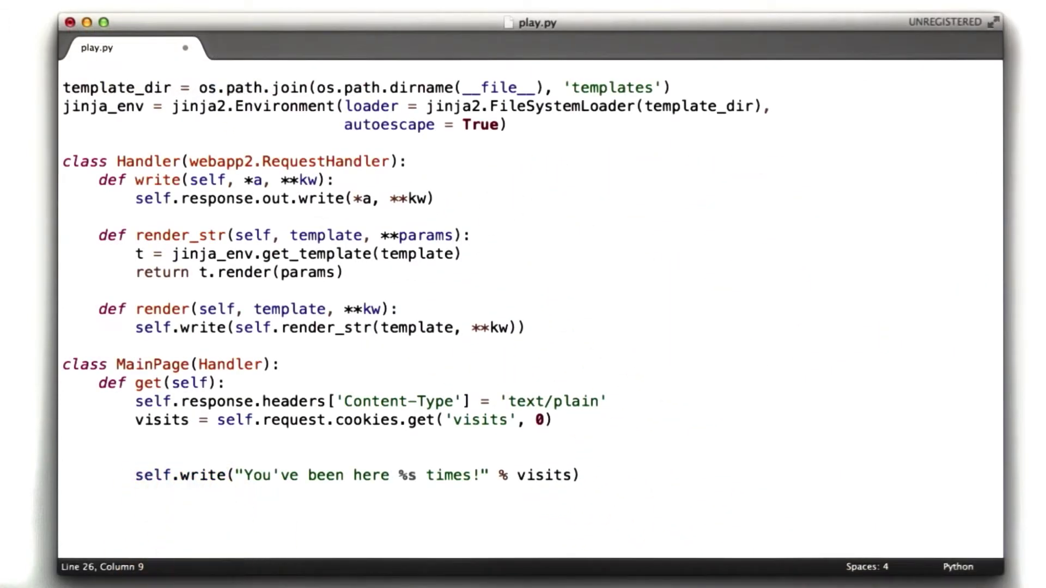
text(vi)
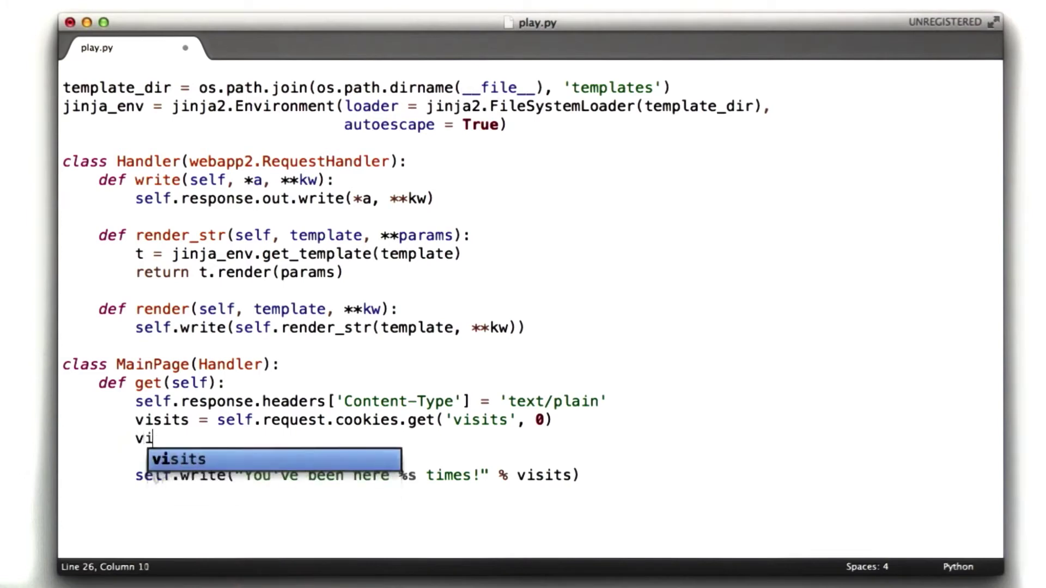
text(sits += 1)
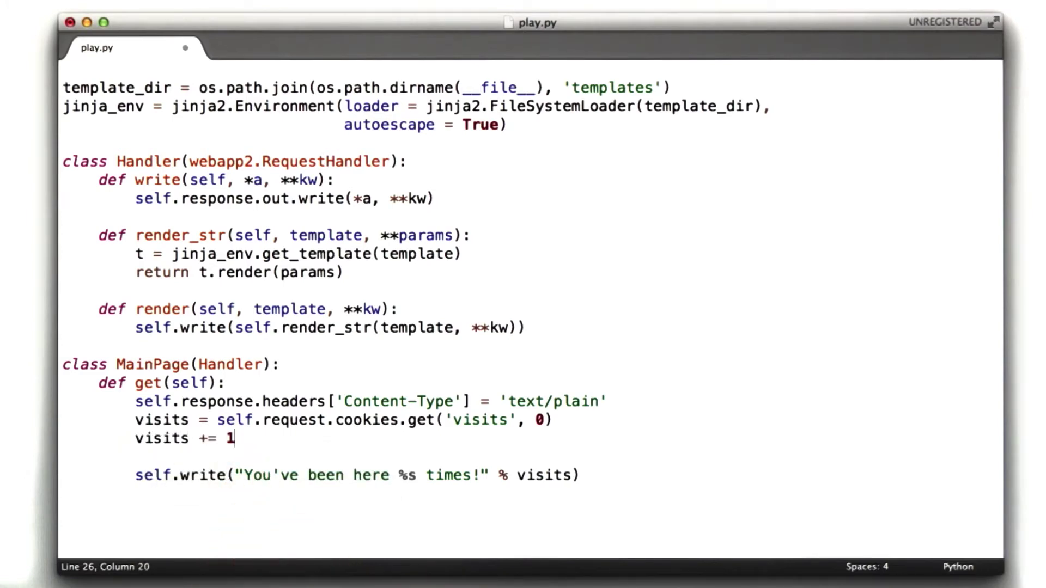
Add visits += 1 and a Set-Cookie header storing 'visits=%s' % visits.
key(Return)
text(self.response.headers.add_header('Set-Cookie', 'visits=%s' % visits))
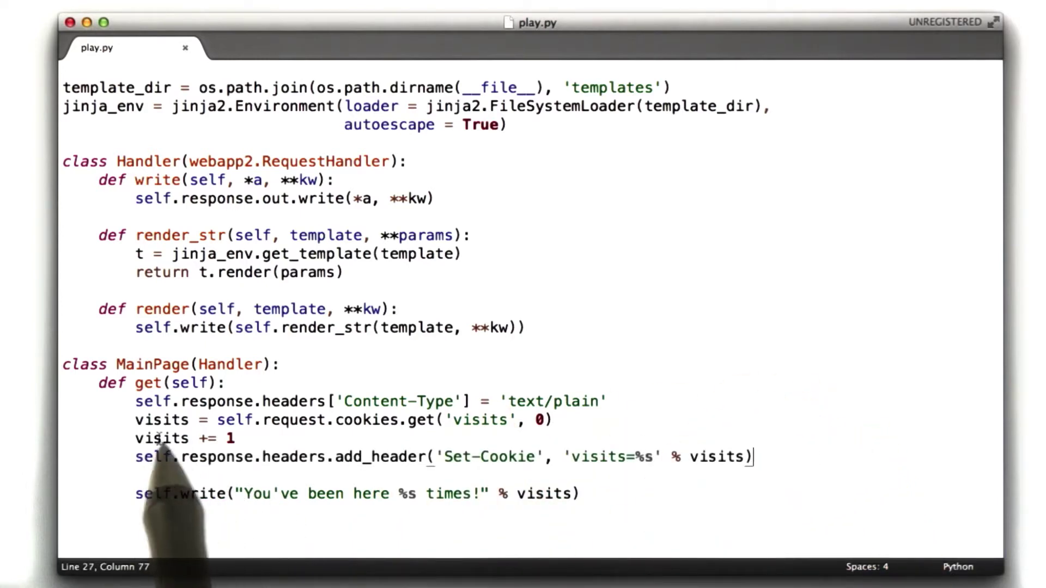
drag(135, 438, 226, 440)
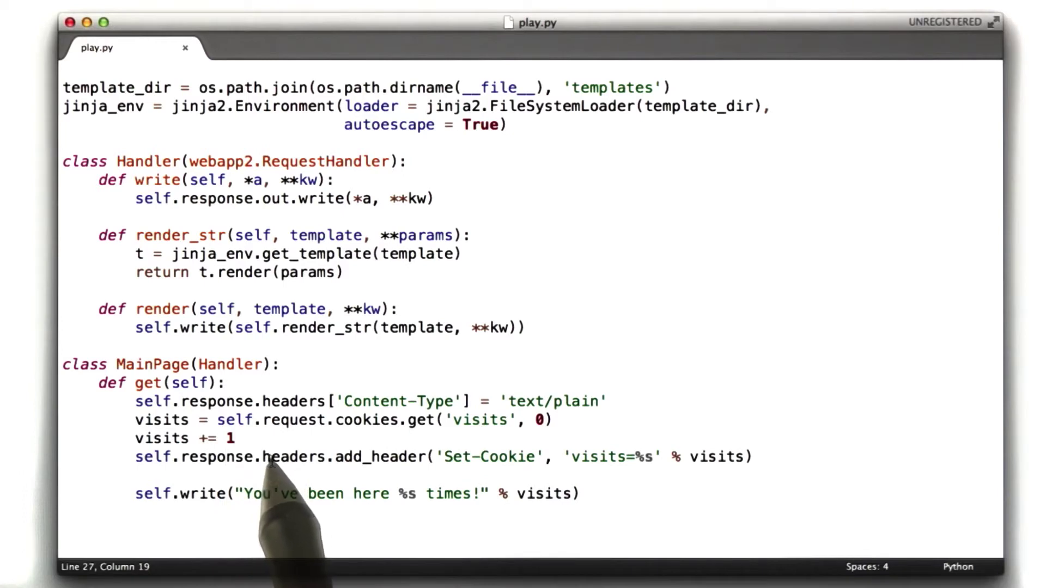
drag(263, 457, 325, 457)
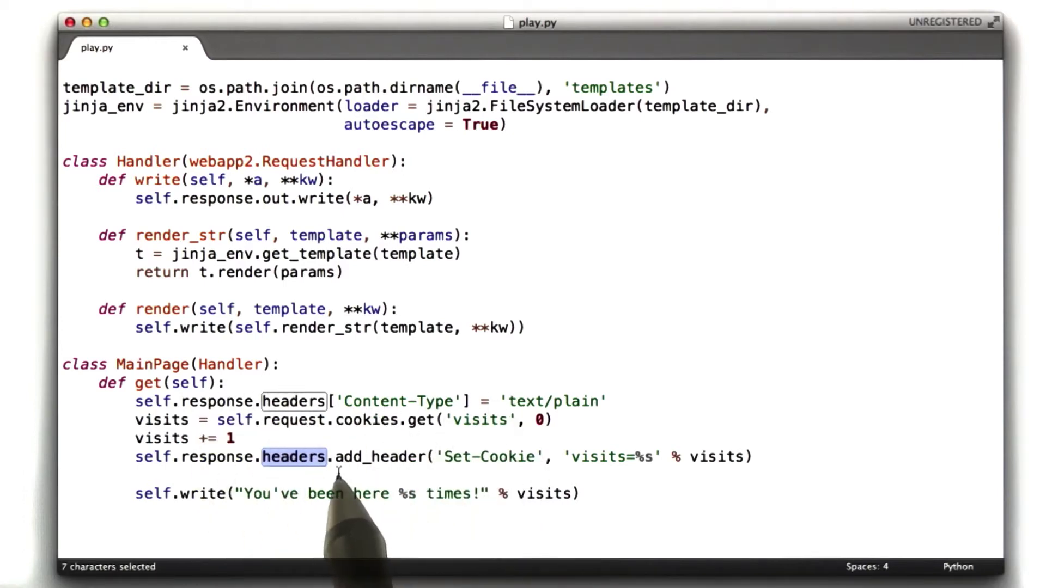
drag(337, 458, 376, 482)
click(408, 457)
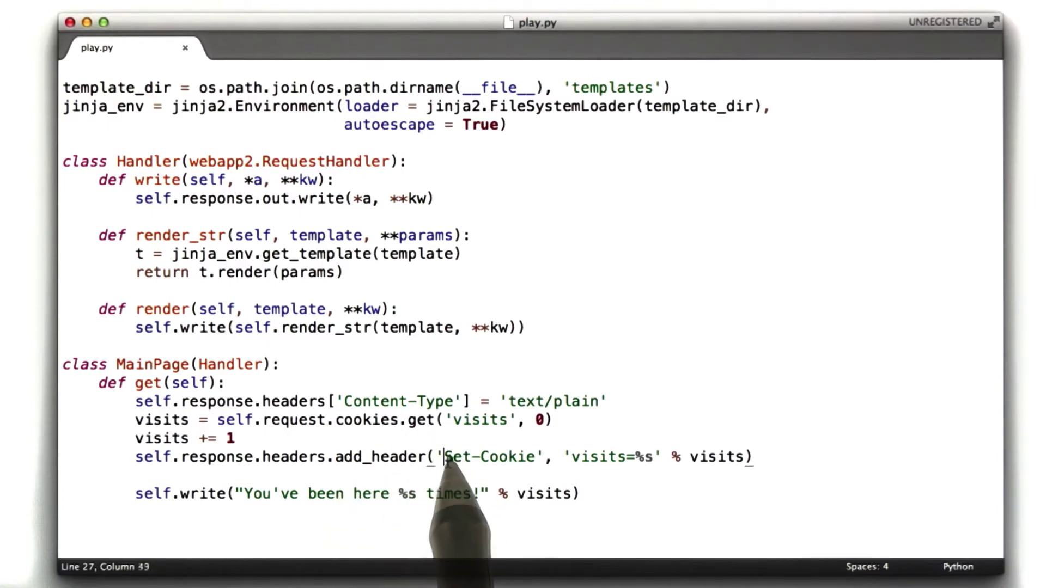
drag(445, 458, 534, 460)
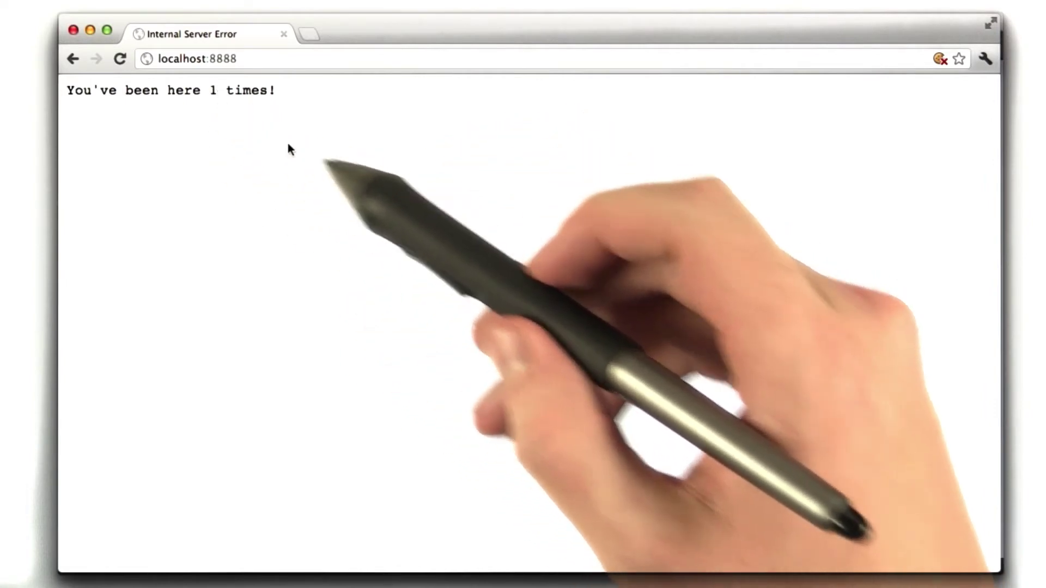
Reload localhost:8888 in Chrome, which now returns an Internal Server Error.
key(super+r)
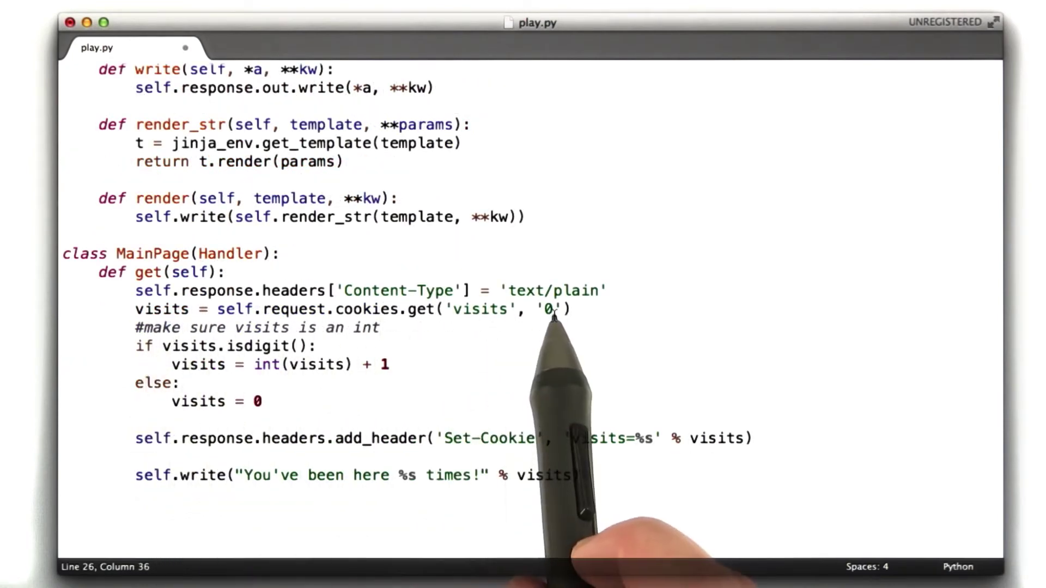
Default visits to '0', using int(visits) + 1 for digit strings and 0 otherwise.
double_click(548, 309)
key(Down)
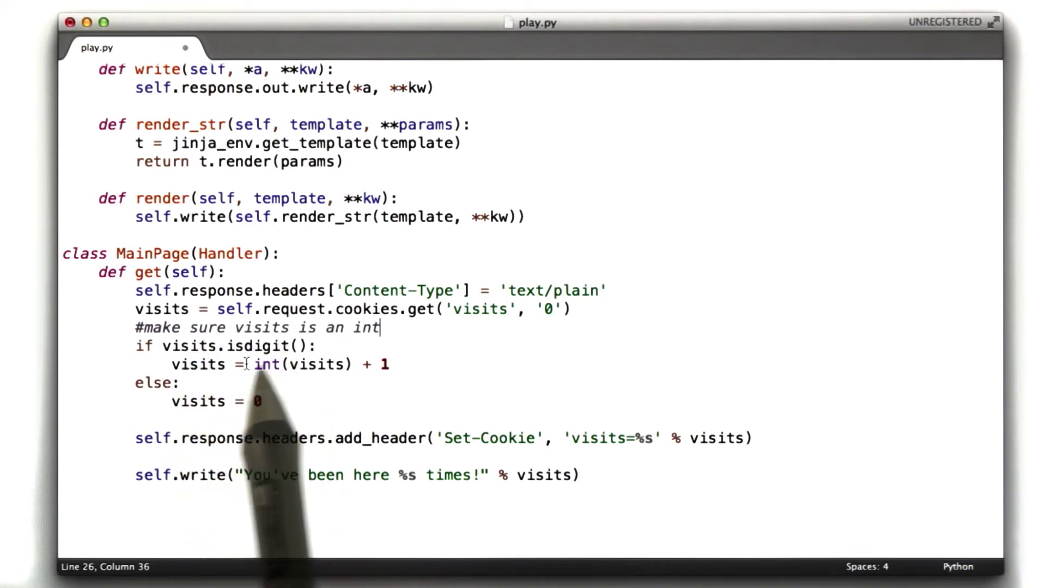
click(319, 365)
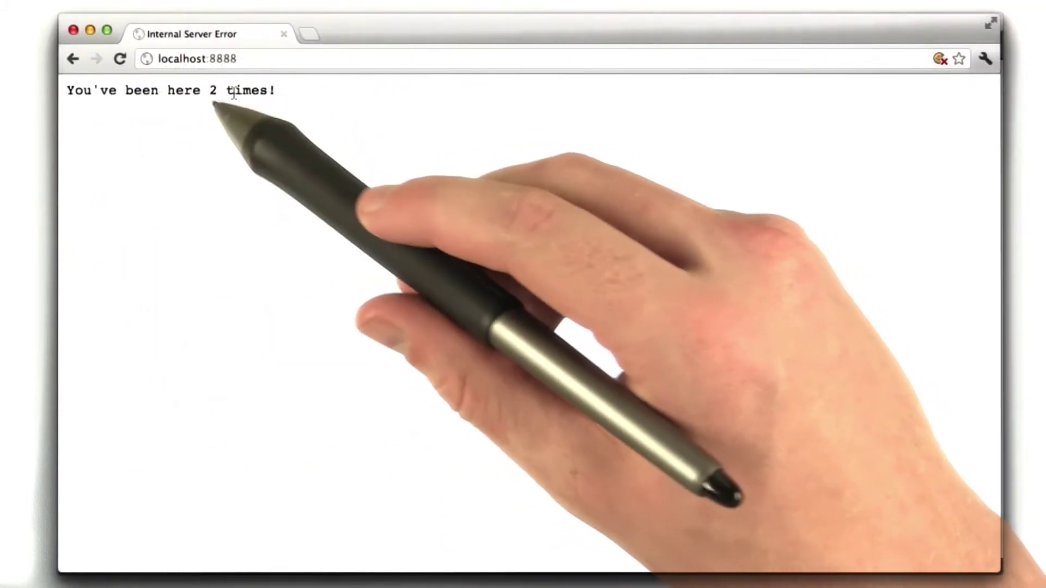
Reload localhost:8888 repeatedly until the page reports 8 visits.
key(ctrl+r)
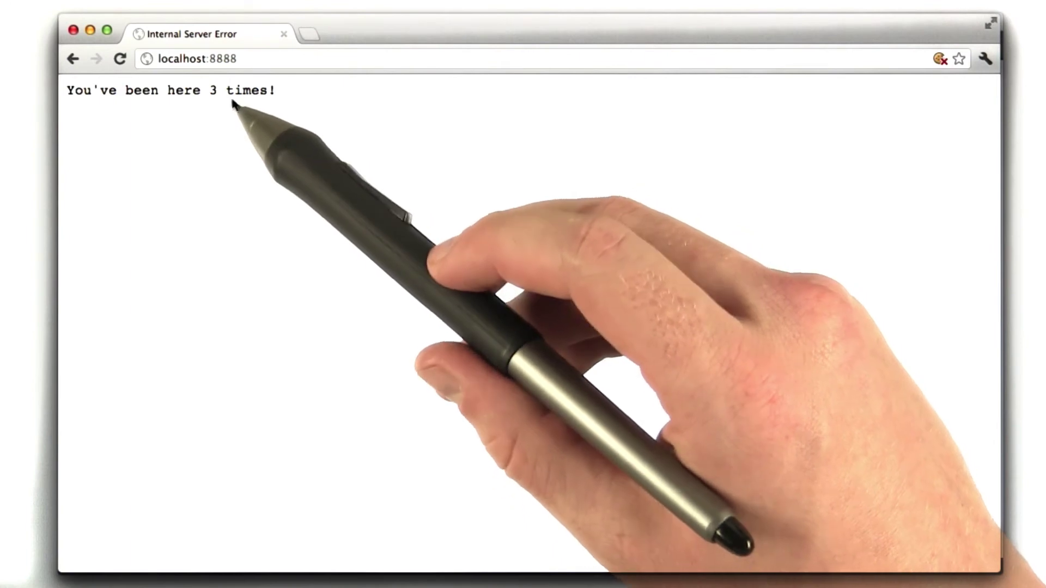
key(ctrl+r)
key(ctrl+r)
key(ctrl+r)
key(ctrl+r)
key(ctrl+r)
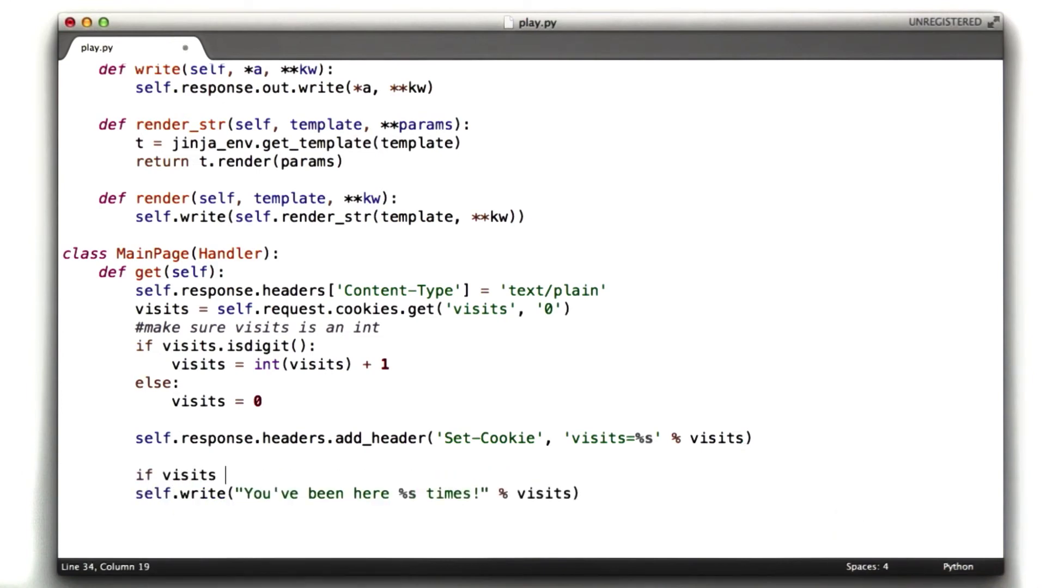
text(> 100:)
Write 'You are the best ever!' above 10 visits, indenting the count message under else.
key(Return)
text(s)
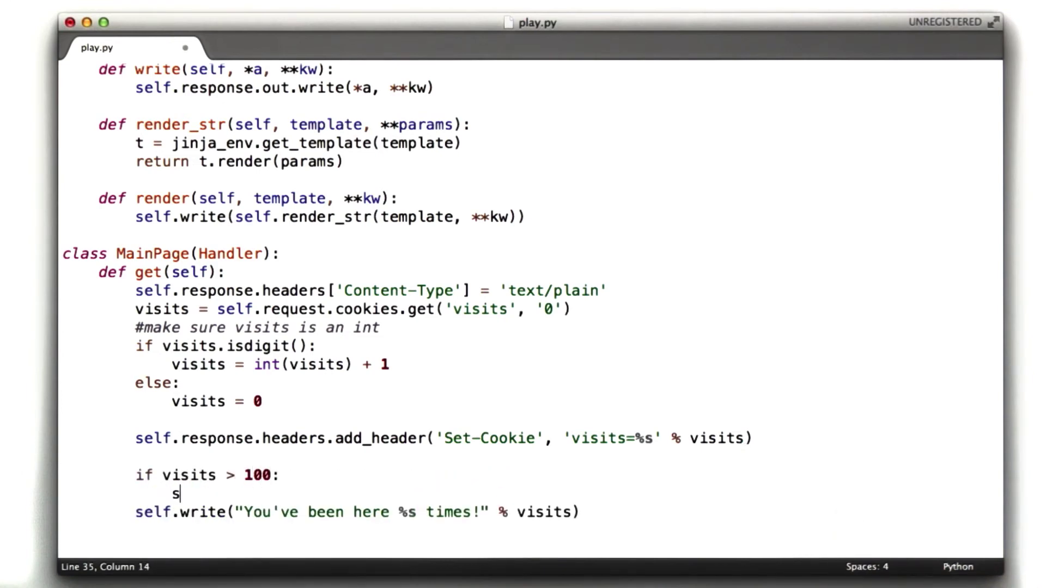
text(elf.write("You)
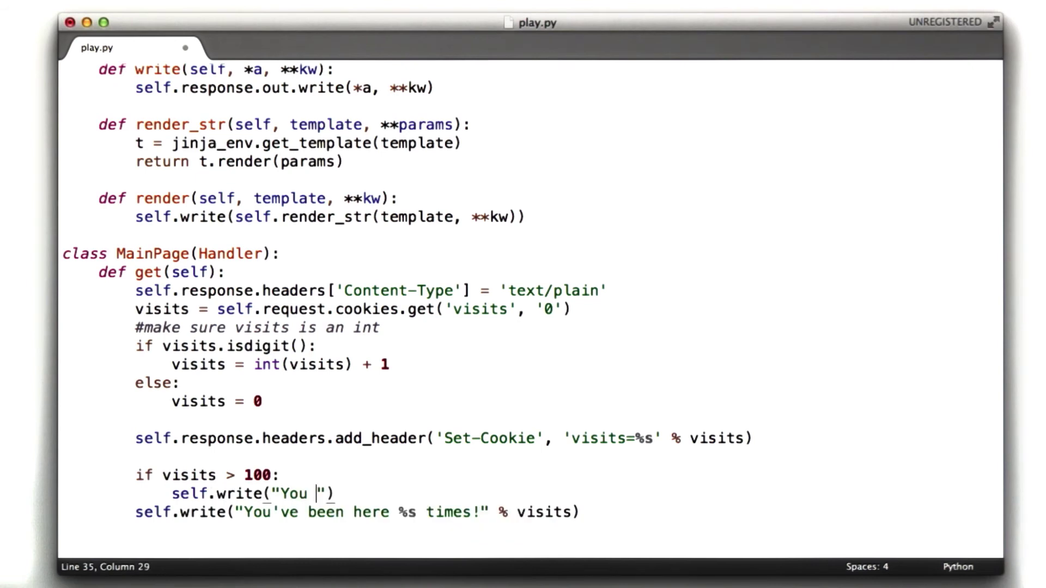
text( ever!)
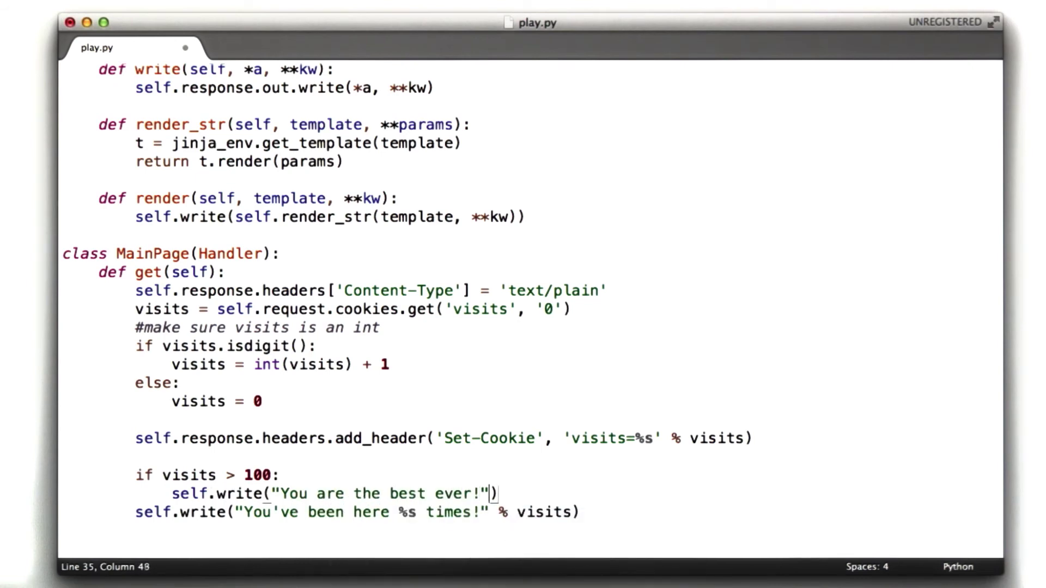
key(Right)
key(Return)
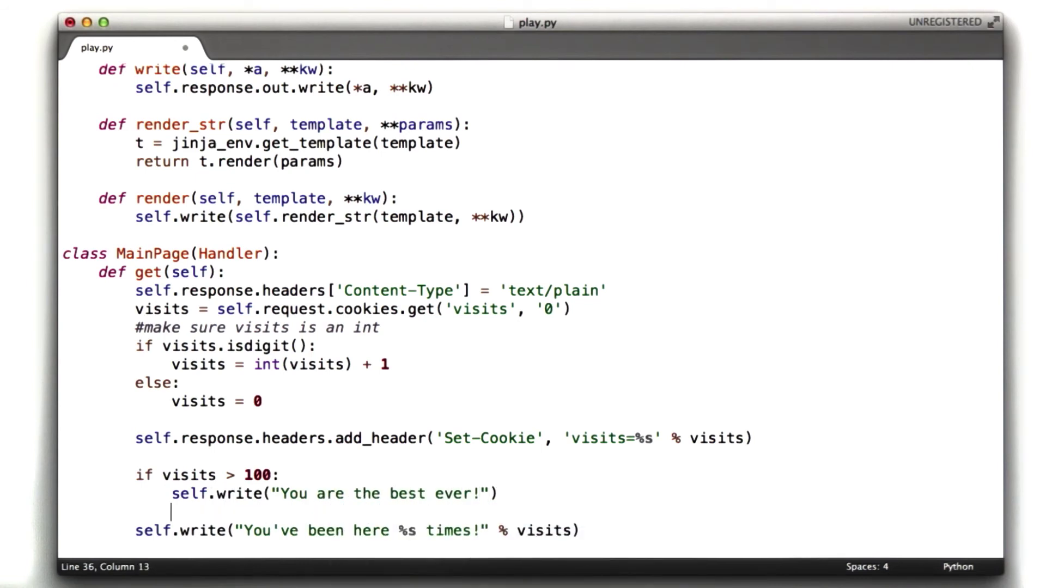
key(Home)
key(Tab)
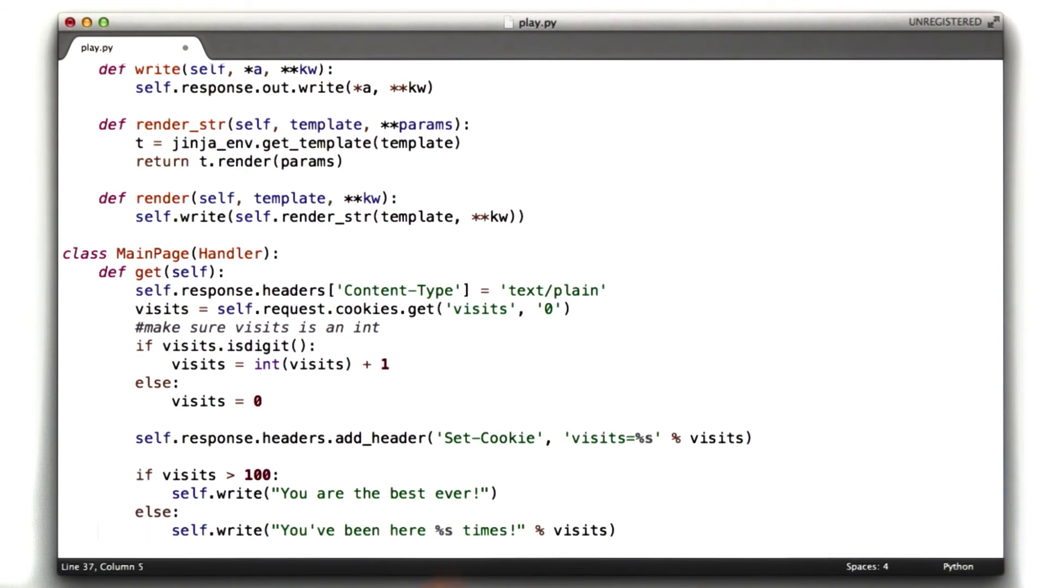
scroll(739, 446, down, 3)
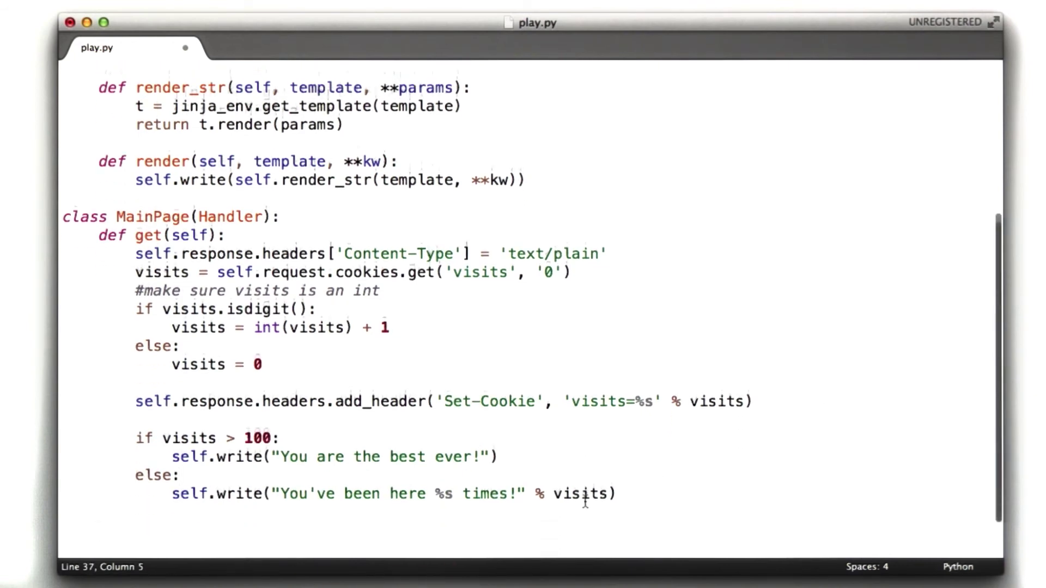
key(Down)
scroll(583, 497, down, 2)
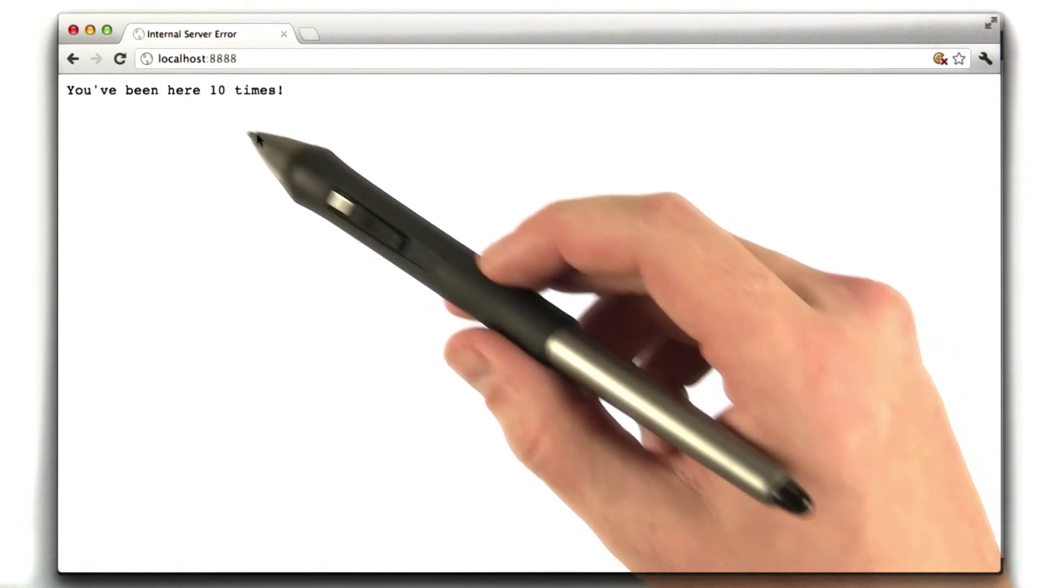
See 'You are the best ever!', then save the 100 threshold and reload several times.
key(ctrl+r)
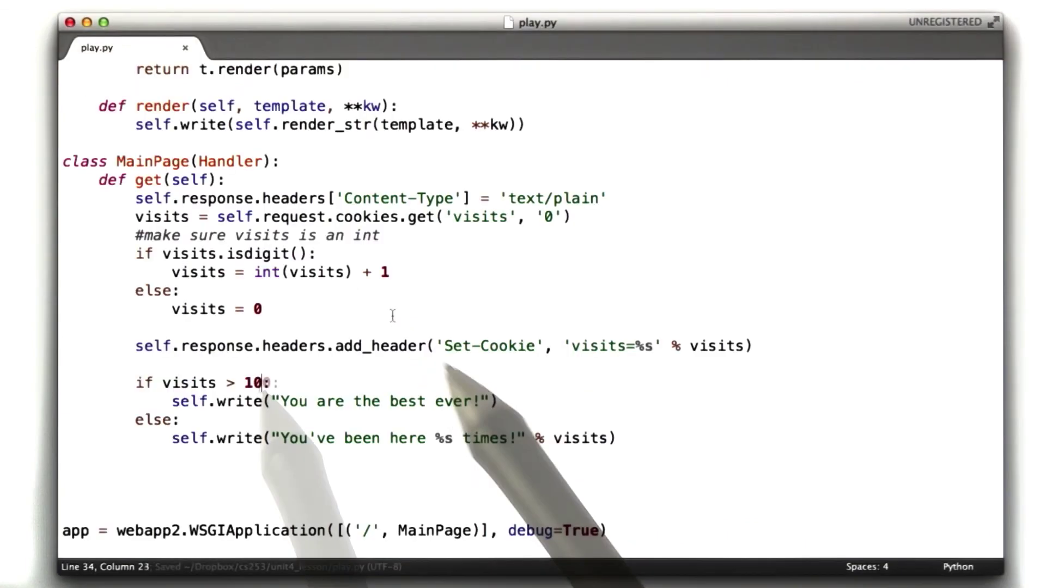
text(0)
key(super+s)
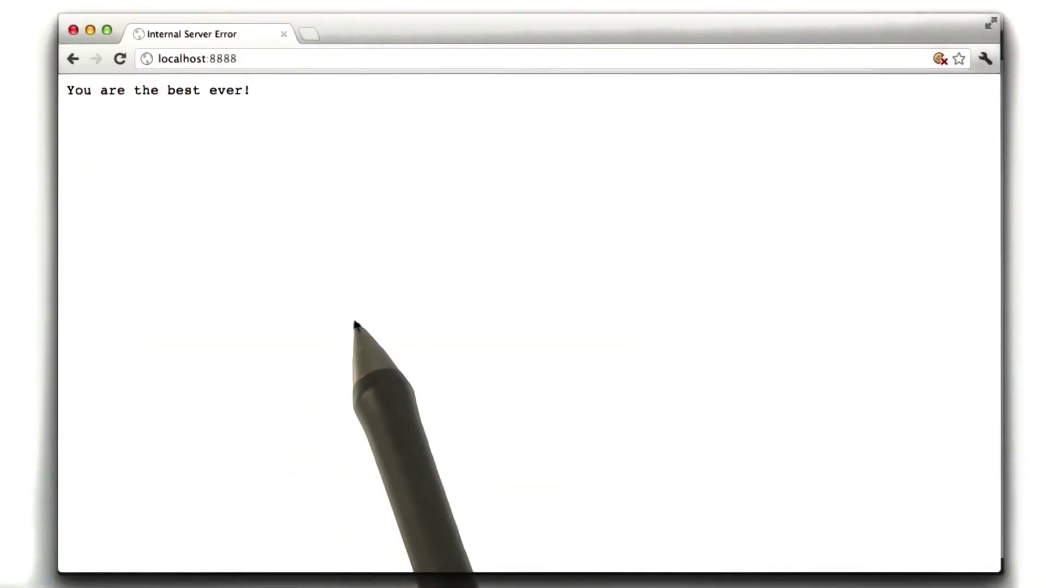
key(super+r)
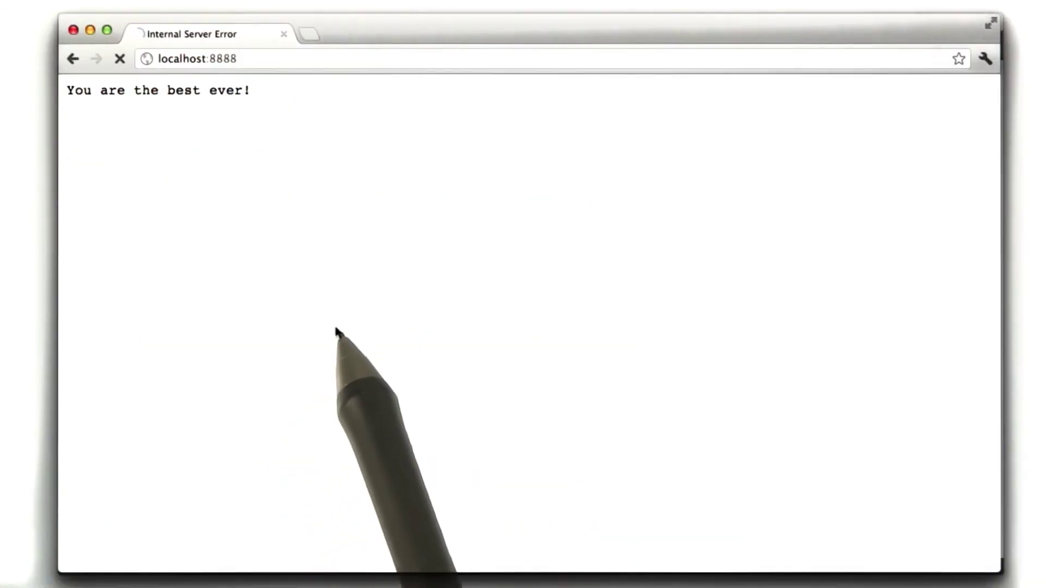
key(super+r)
key(super+r)
key(super+r)
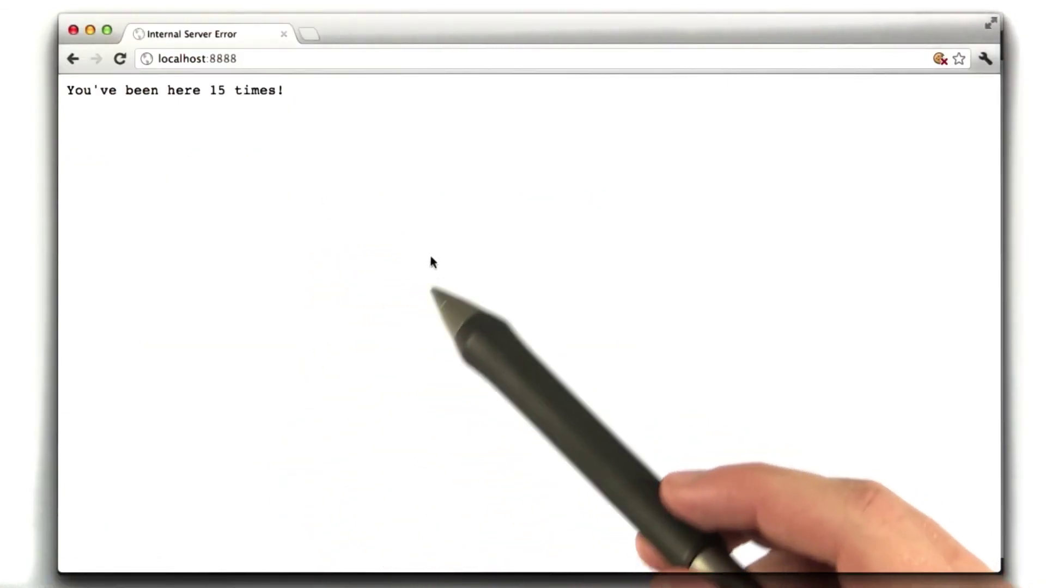
key(super+r)
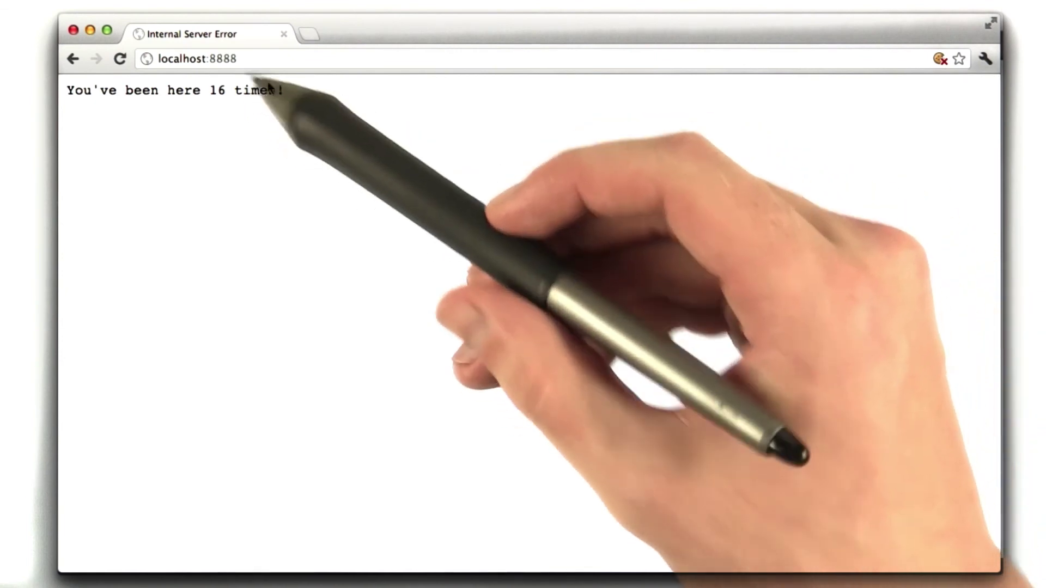
Highlight 'times!' in the page message and reload once more to raise the count.
drag(231, 88, 245, 110)
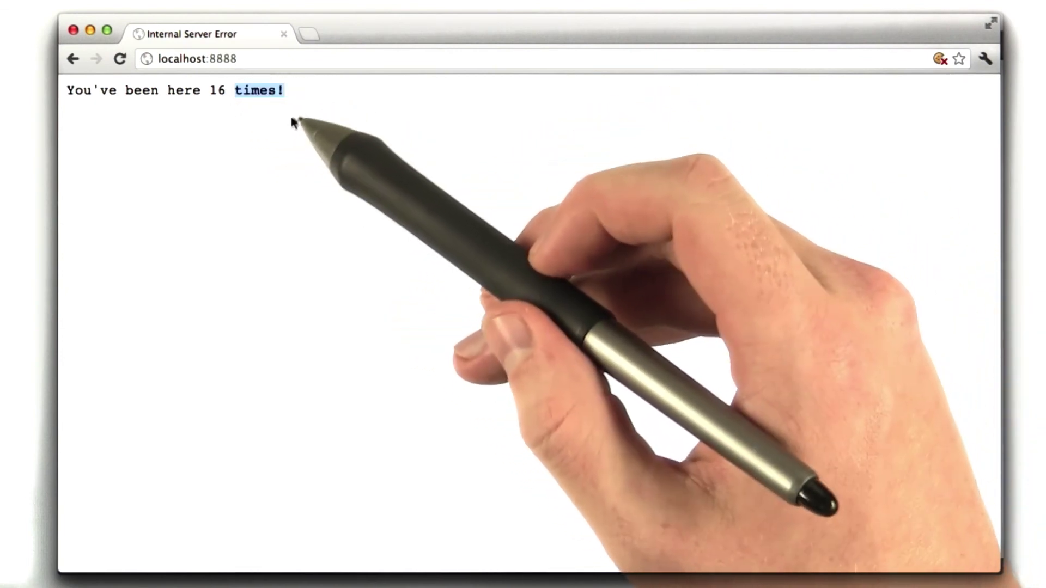
click(302, 115)
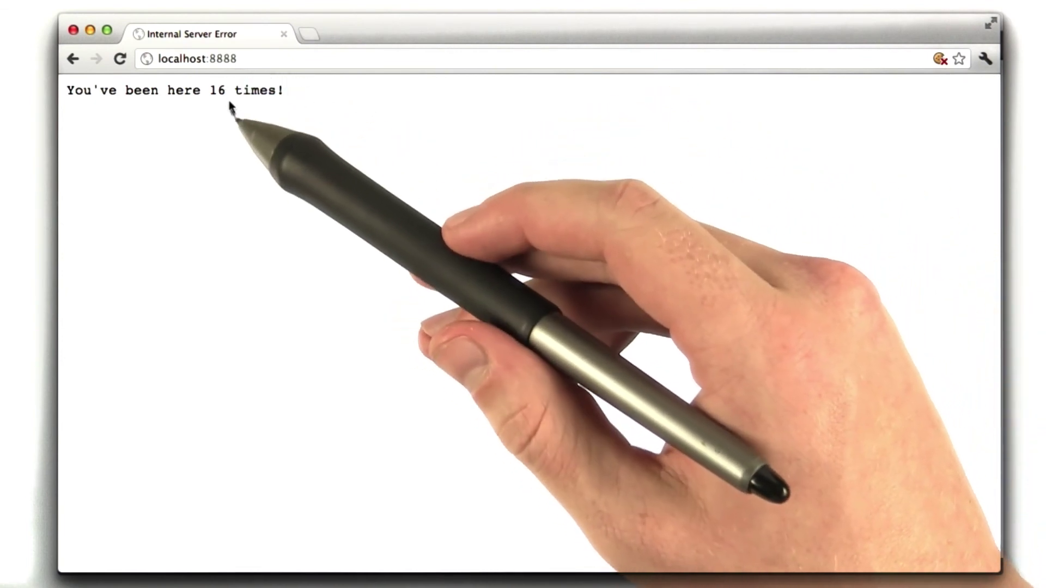
key(super+r)
key(super+r)
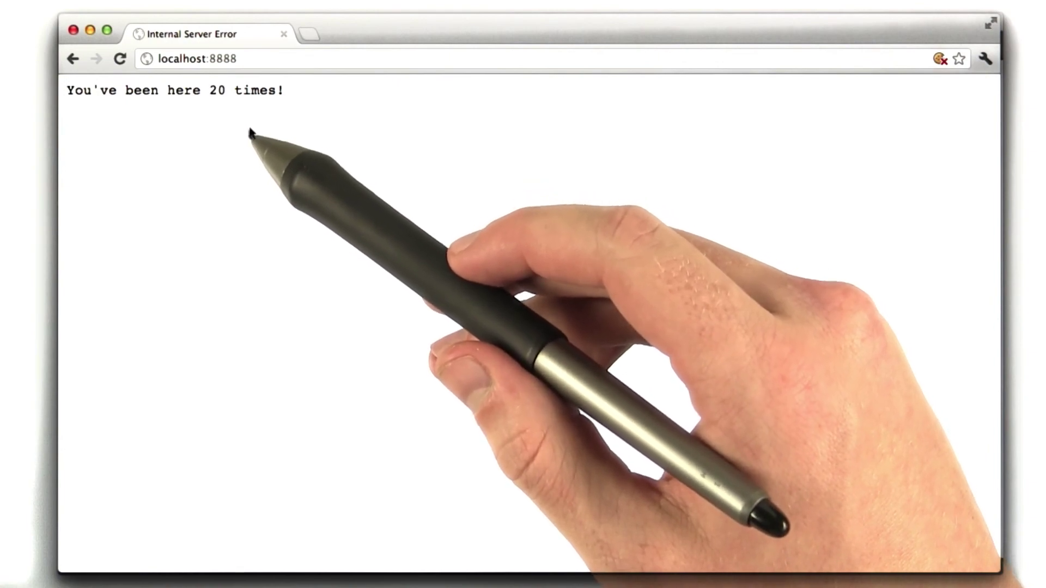